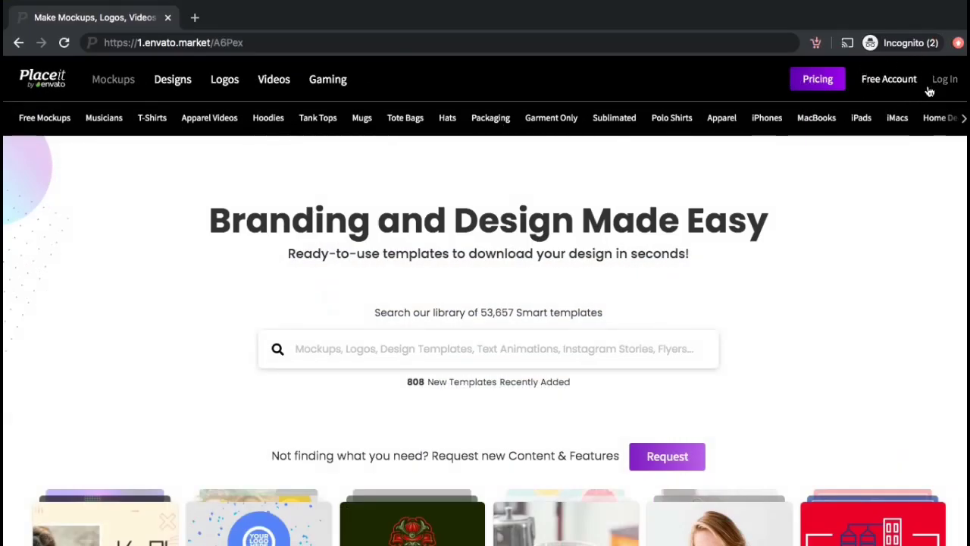
Compare the Unlimited Subscription pricing across the Mockups, Designs, Videos and Logos plans.
click(826, 85)
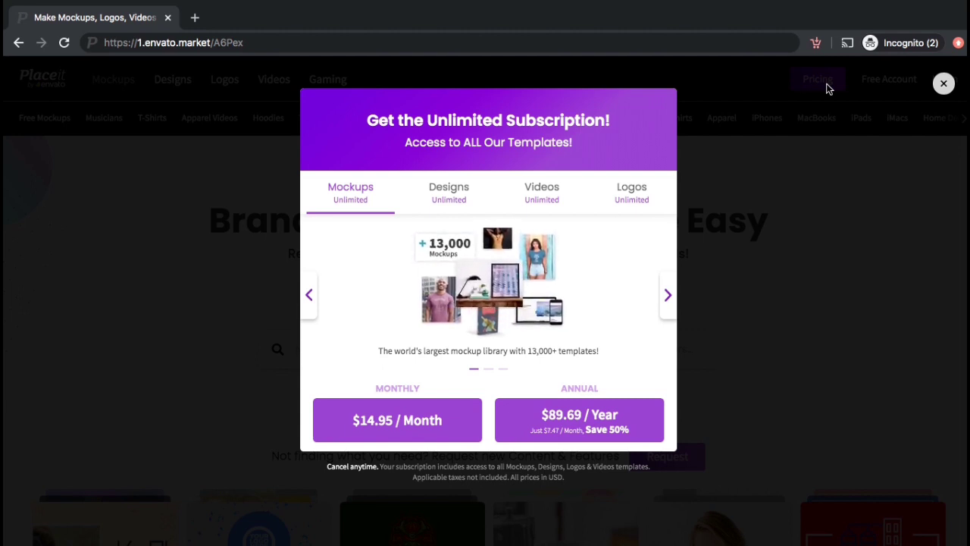
click(455, 193)
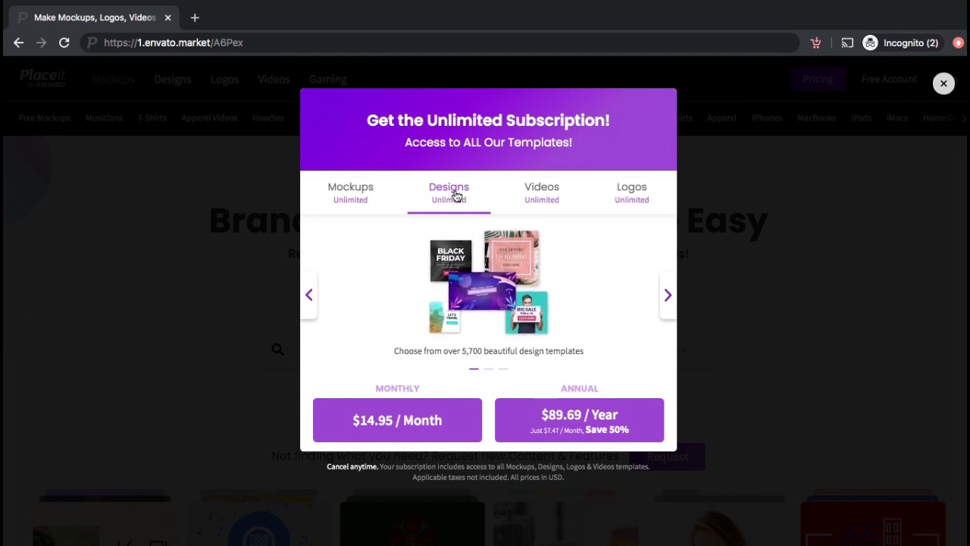
click(528, 199)
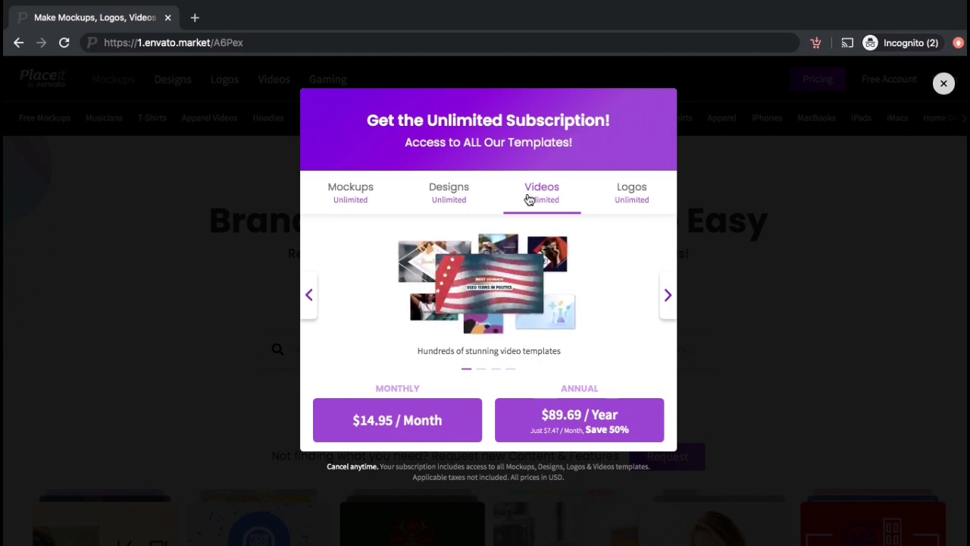
click(622, 198)
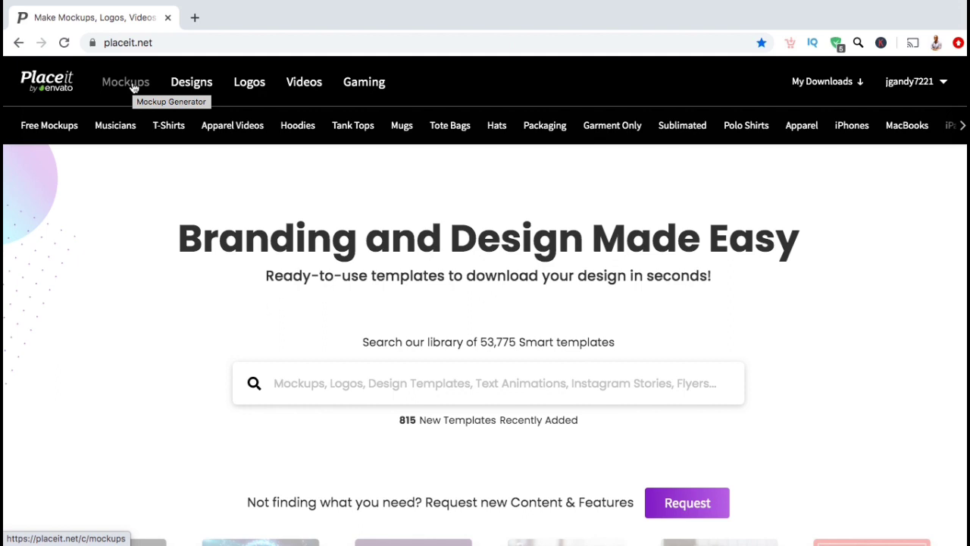
Go to the T-Shirts category to show the 'Make a T-Shirt Mockup in Seconds!' gallery.
click(163, 130)
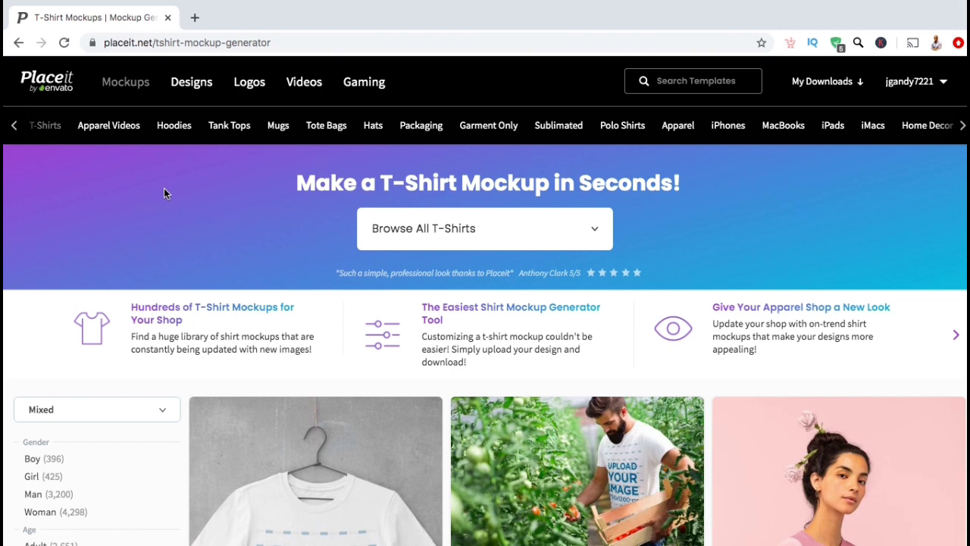
Browse All T-Shirts mockups and filter them by the Drinkware tag.
click(601, 230)
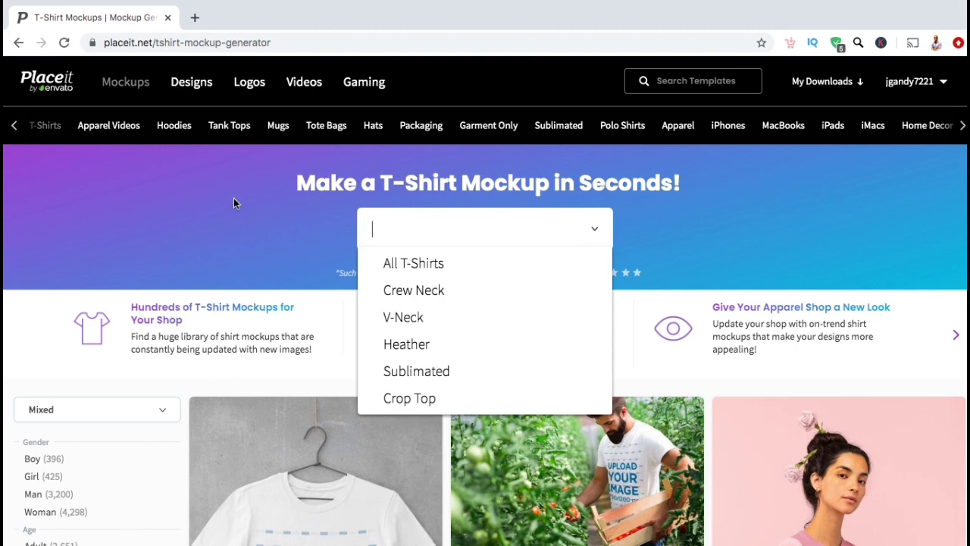
click(142, 239)
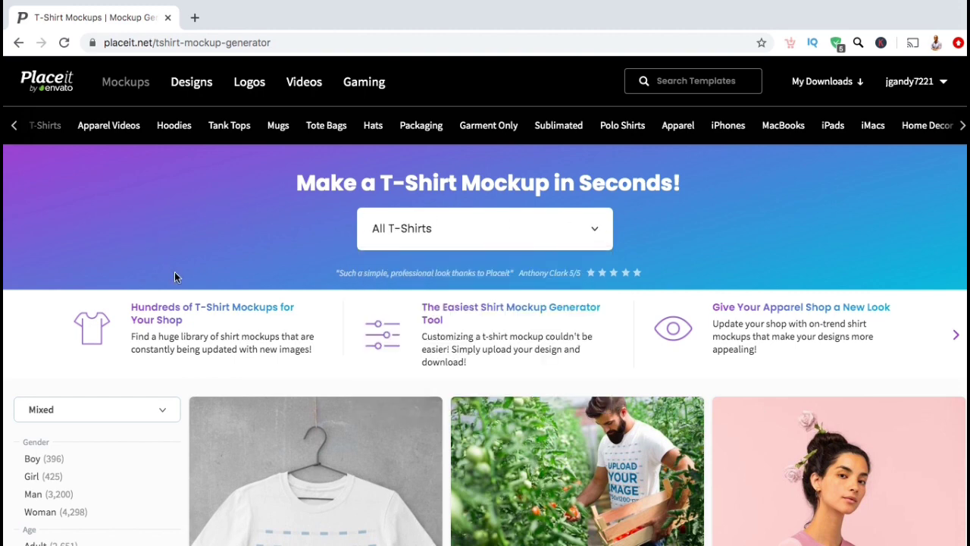
scroll(179, 273, down, 3)
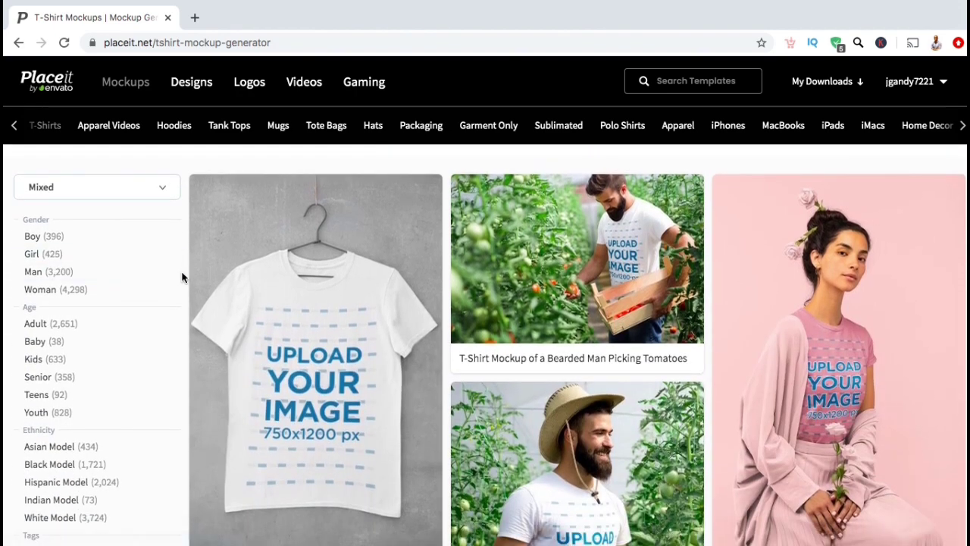
scroll(182, 278, down, 2)
scroll(182, 277, down, 5)
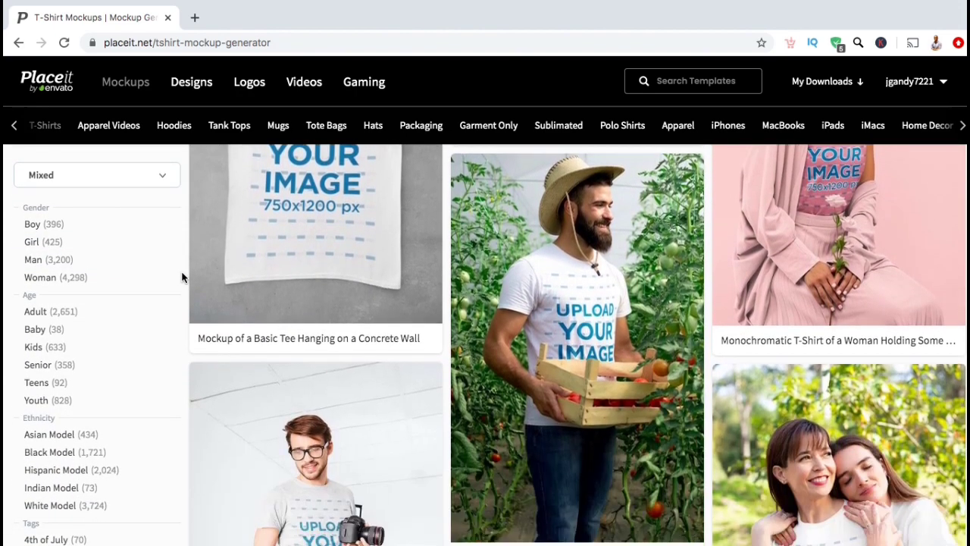
scroll(181, 277, down, 5)
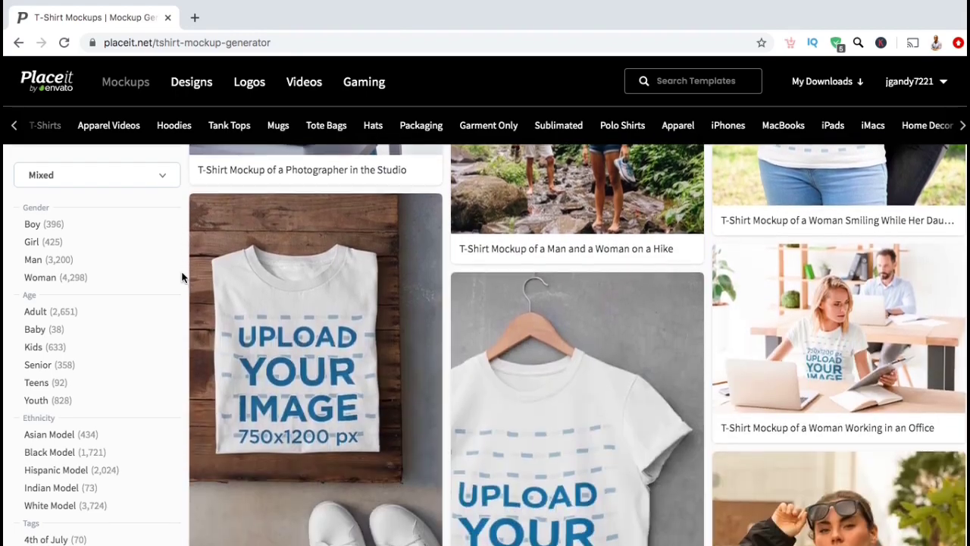
scroll(182, 278, down, 5)
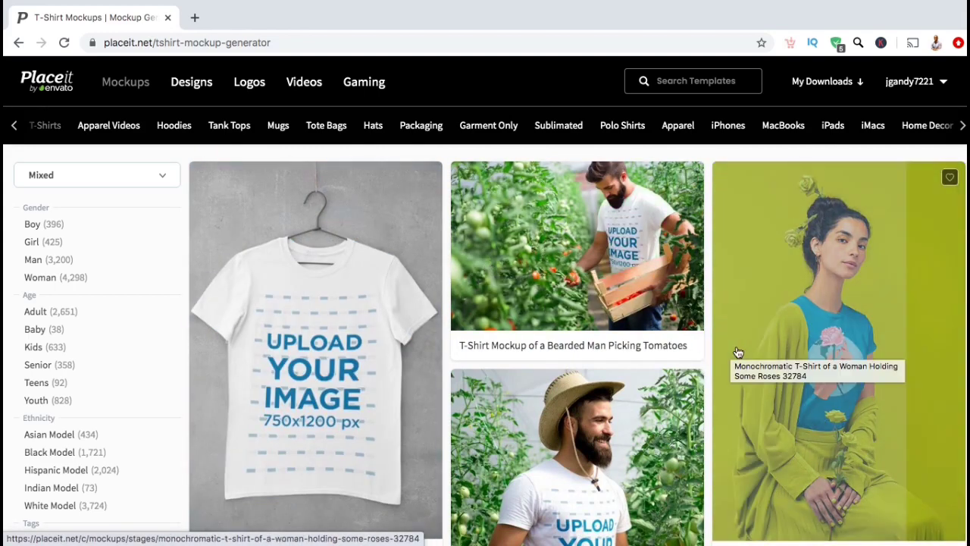
scroll(649, 457, down, 1)
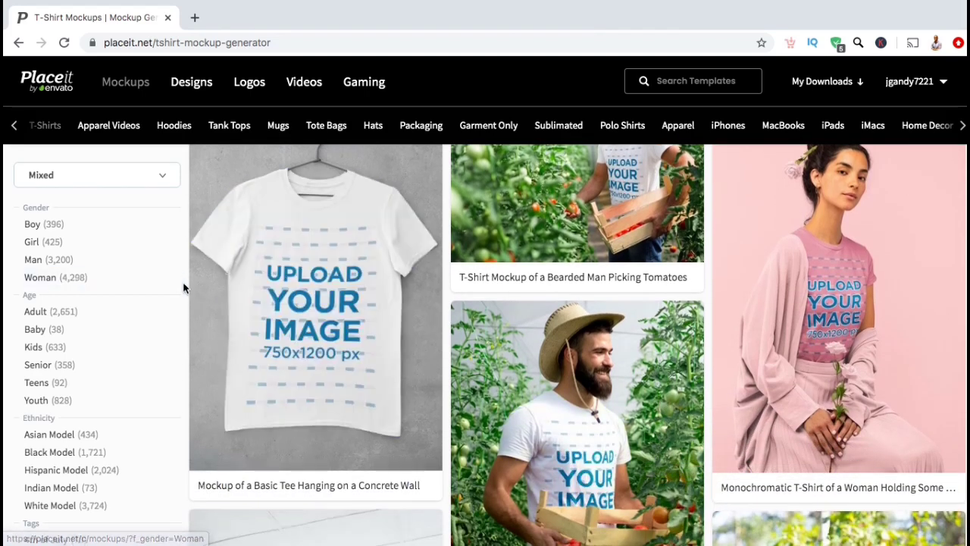
scroll(184, 288, down, 1)
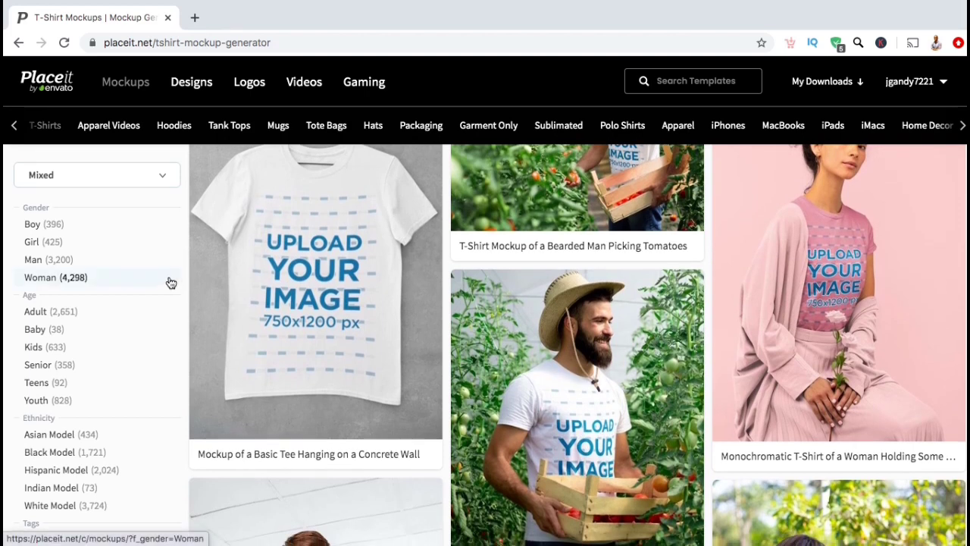
scroll(169, 281, down, 3)
scroll(169, 282, down, 5)
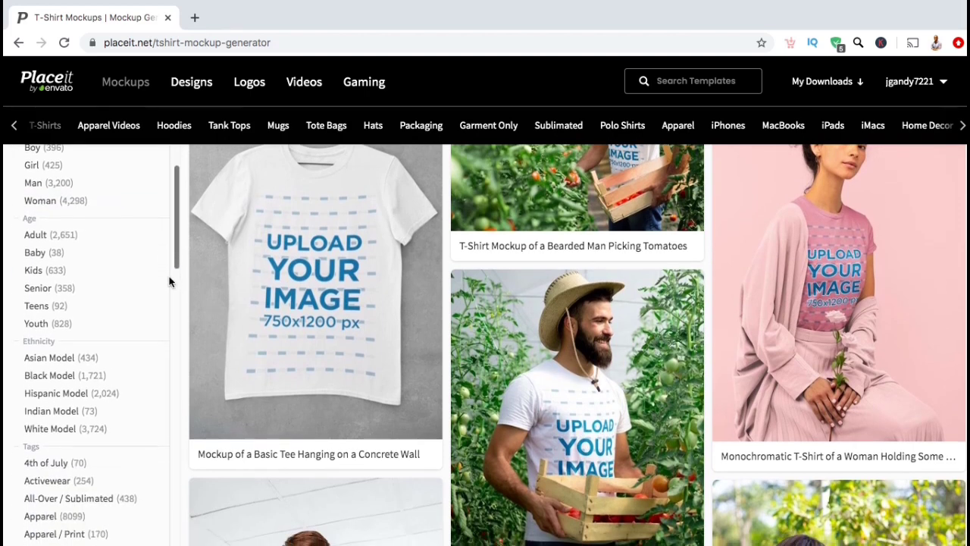
scroll(169, 281, down, 1)
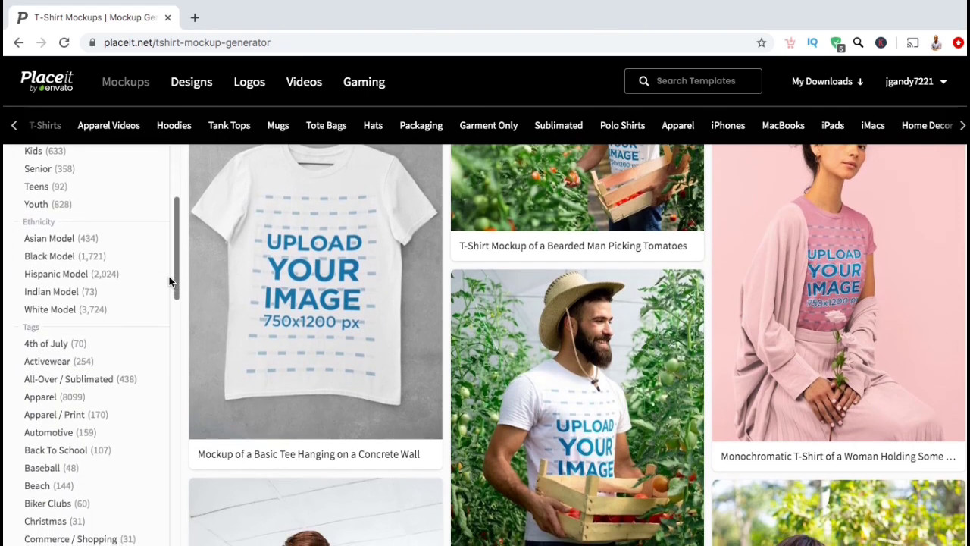
scroll(169, 281, down, 5)
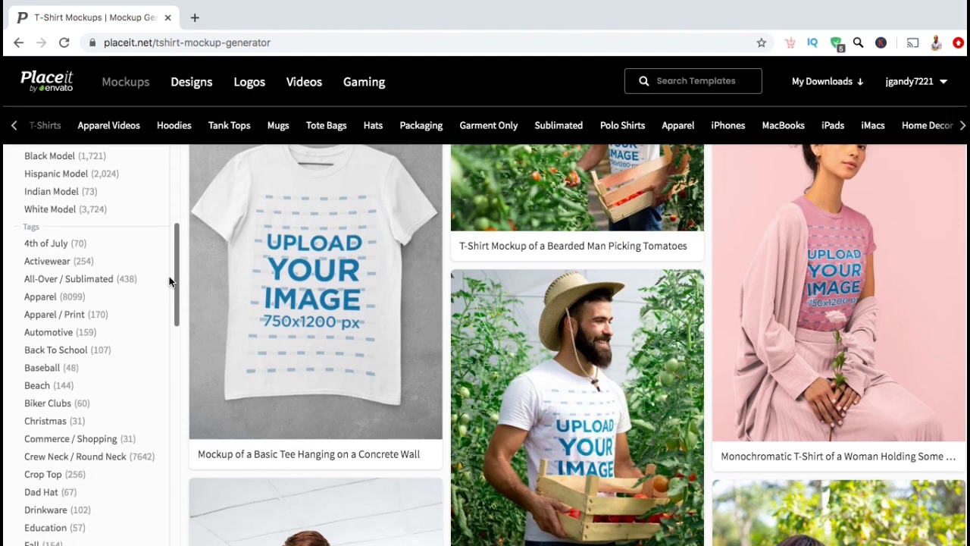
scroll(169, 282, down, 2)
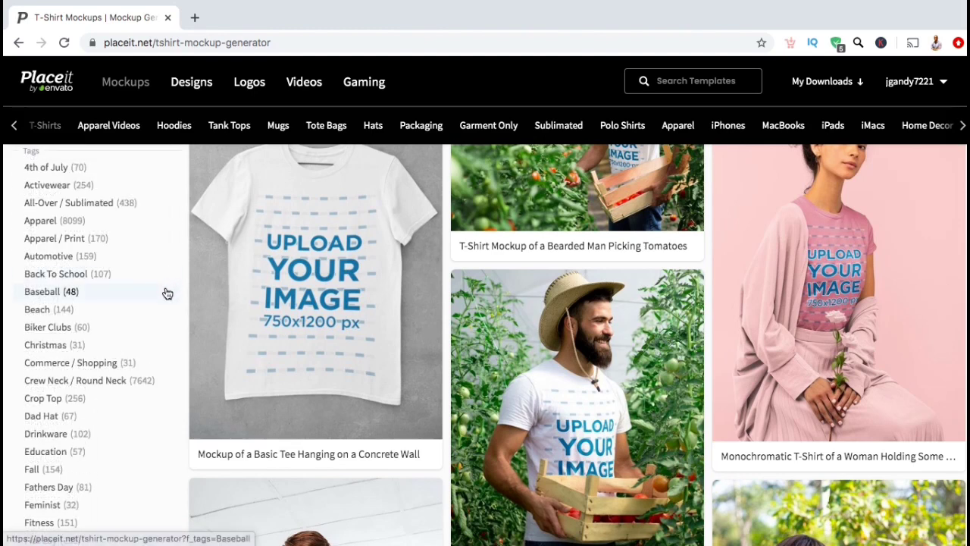
click(99, 439)
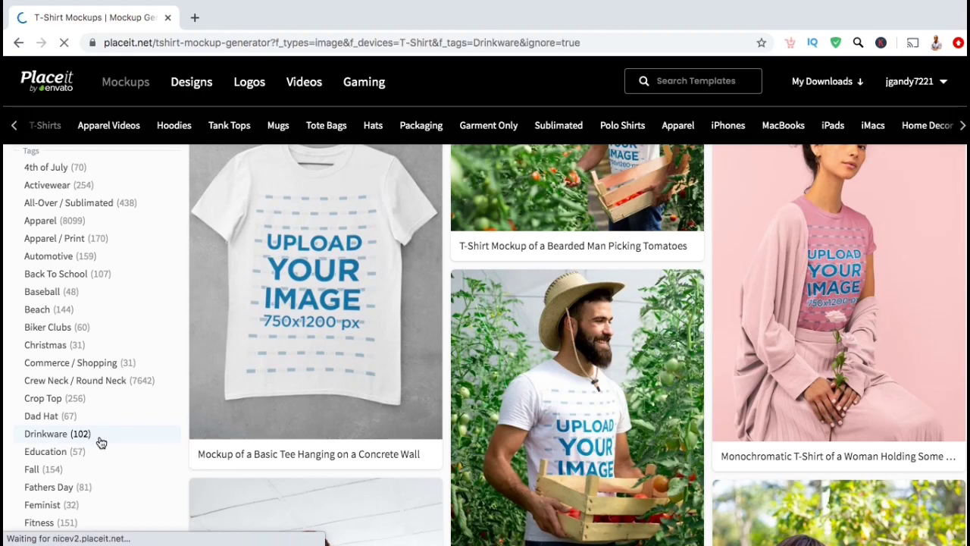
Find and open the 'Mockup of a Long-Haired Woman Wearing a T-Shirt' template with a mug.
scroll(186, 397, down, 3)
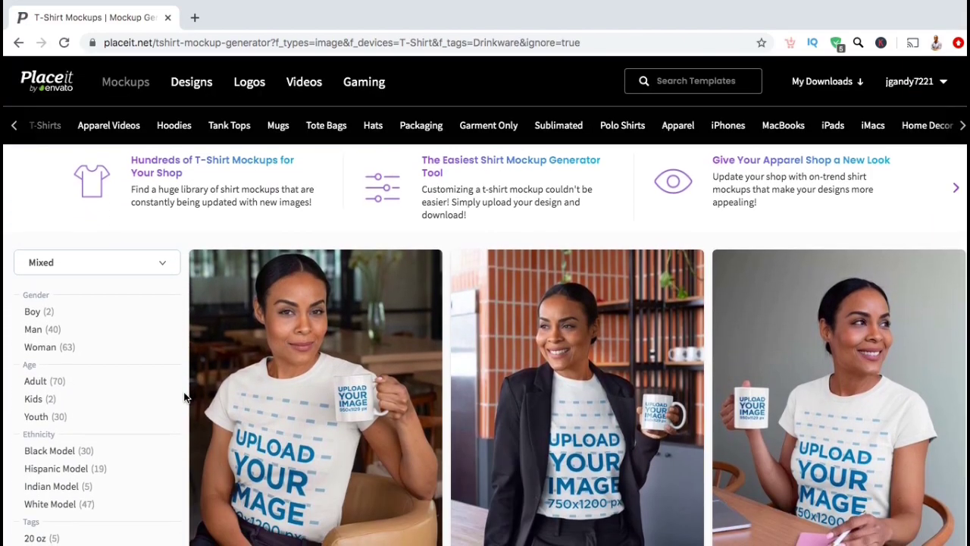
scroll(185, 397, down, 1)
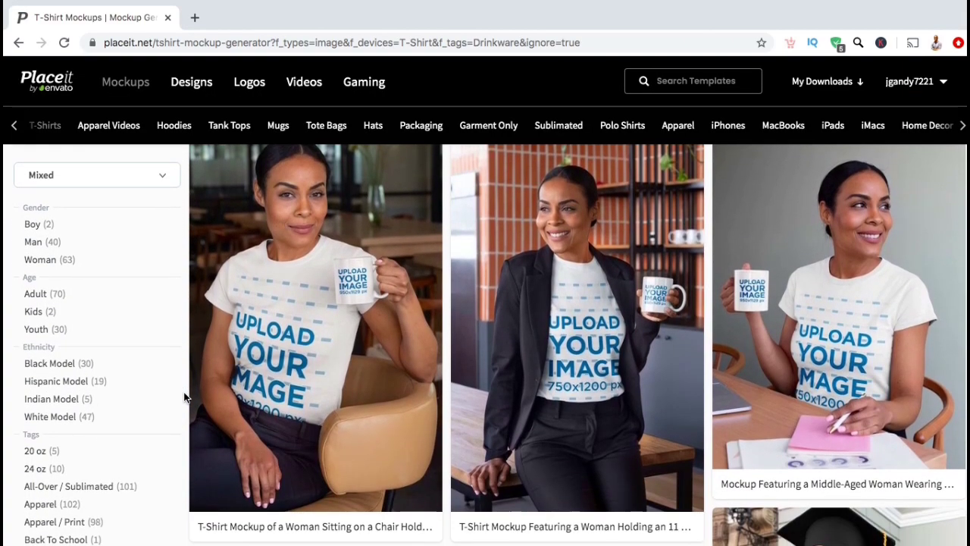
scroll(184, 396, down, 4)
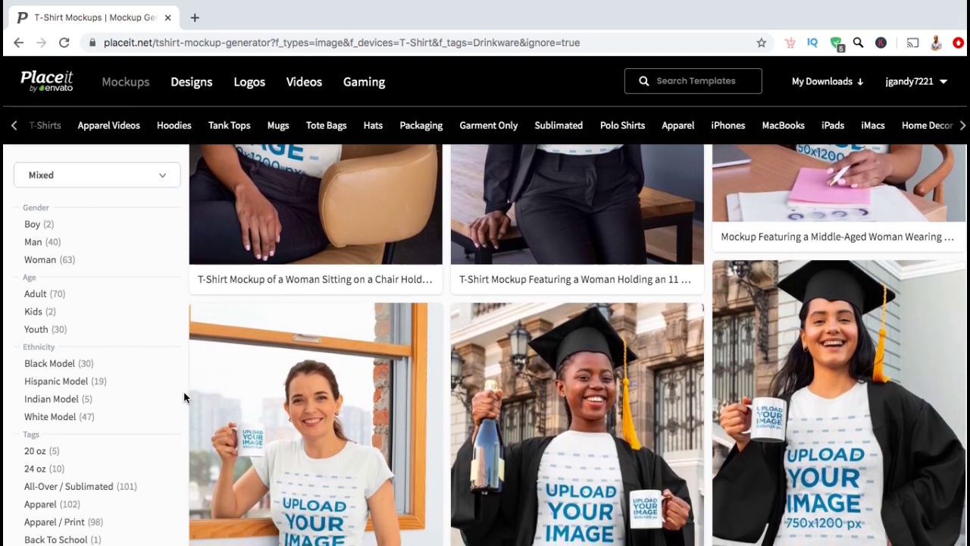
scroll(183, 397, down, 3)
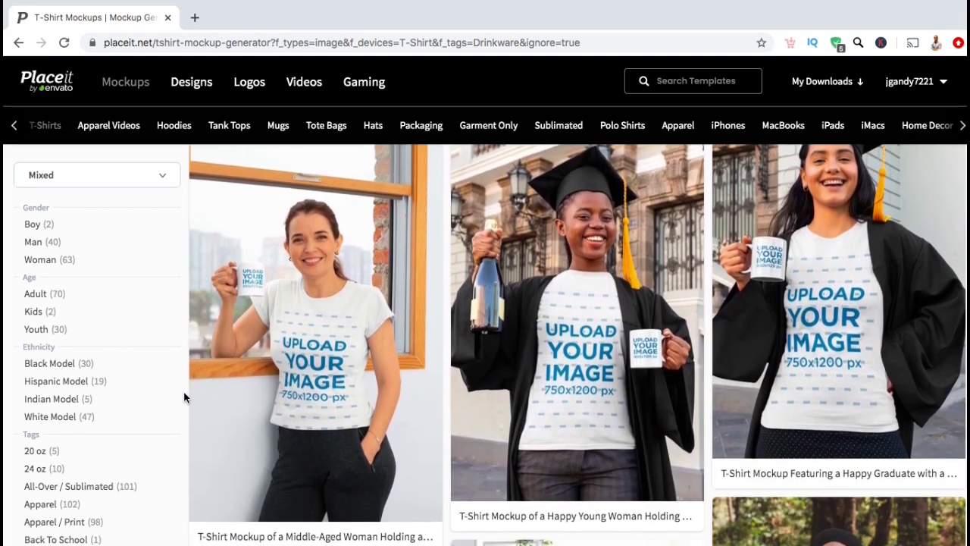
scroll(184, 396, down, 7)
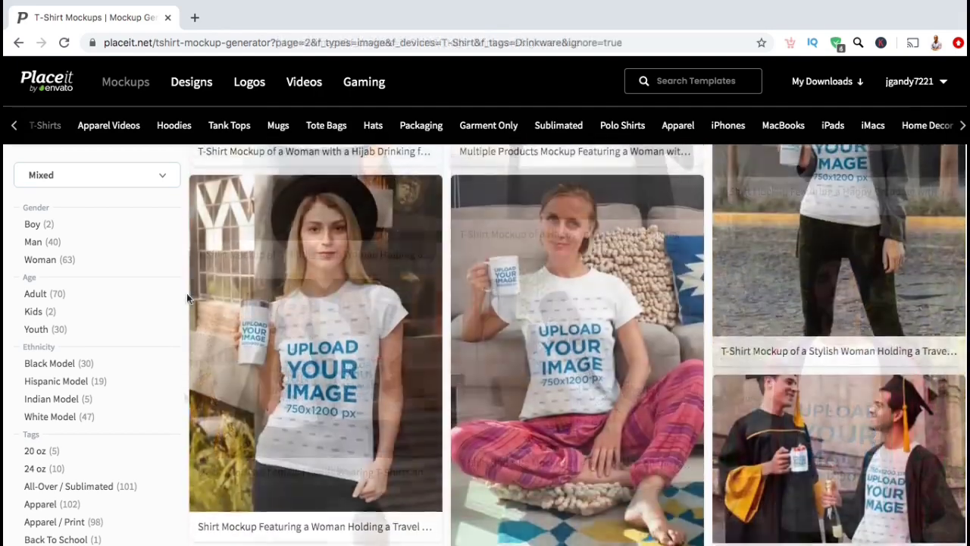
scroll(187, 297, down, 3)
scroll(187, 297, down, 3)
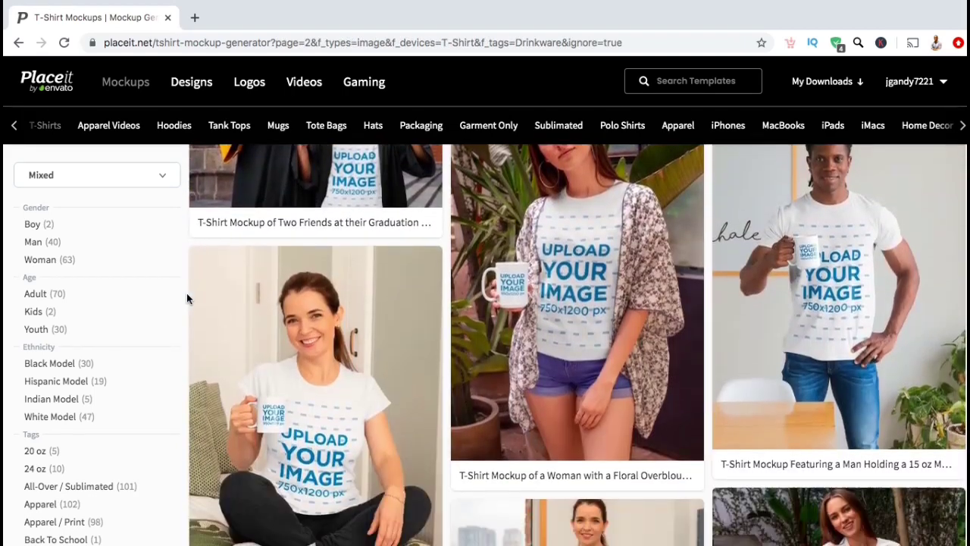
scroll(187, 295, down, 3)
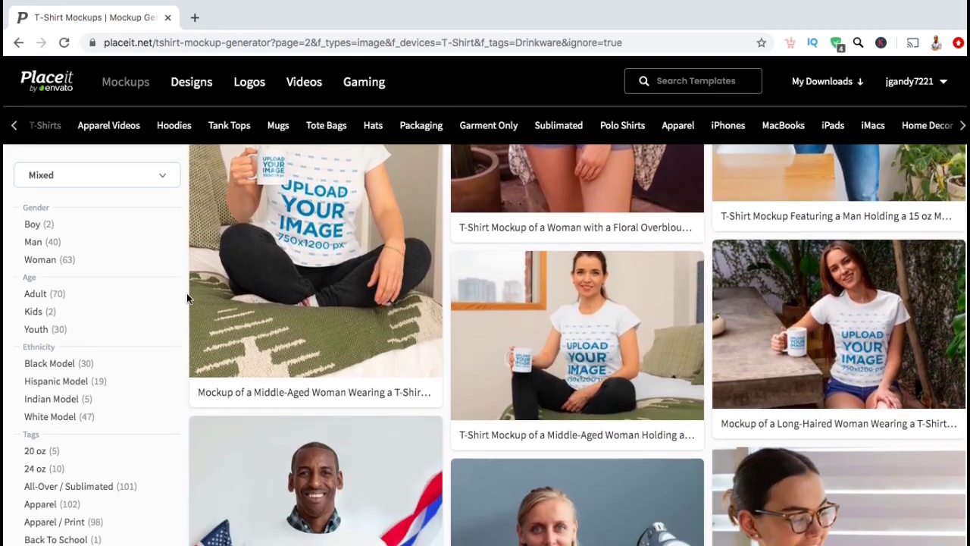
scroll(187, 293, down, 1)
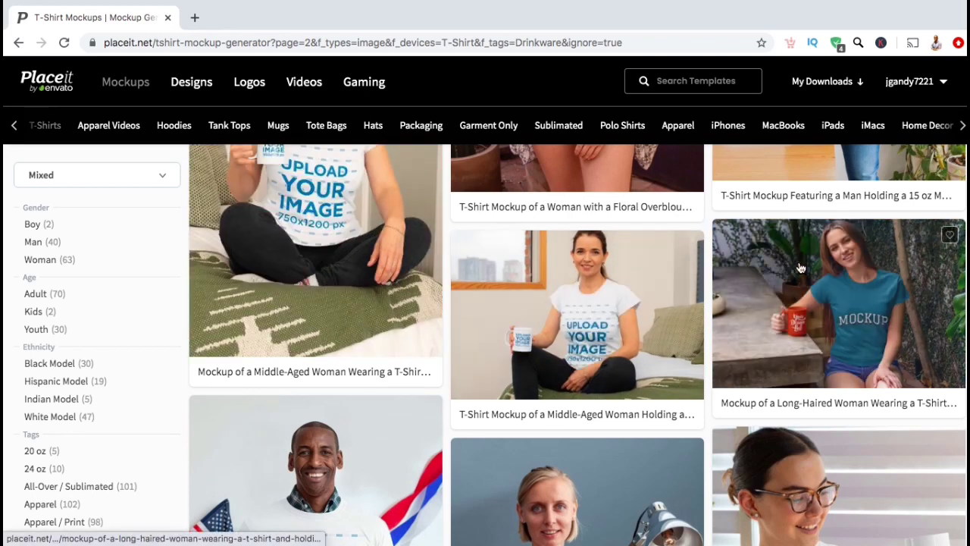
click(801, 268)
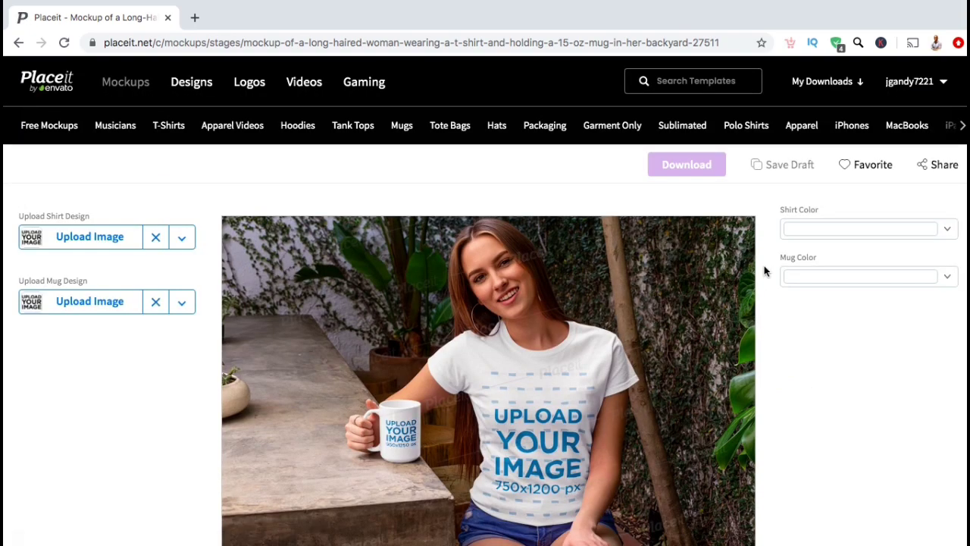
Scroll down the long-haired woman mockup editor to the design upload options.
scroll(764, 270, down, 2)
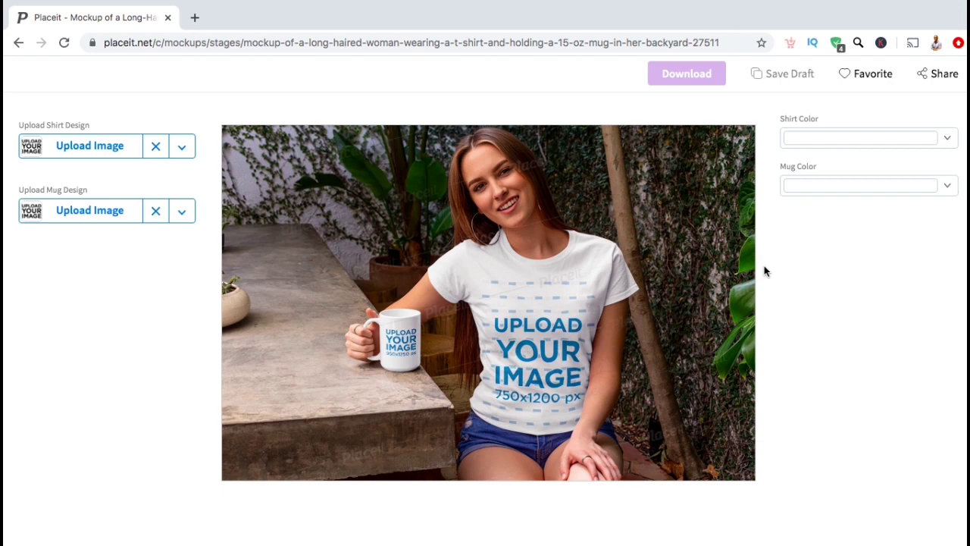
Upload the coffee t-shirt design PNG, shift it up, enlarge it, and crop it onto the shirt.
click(104, 149)
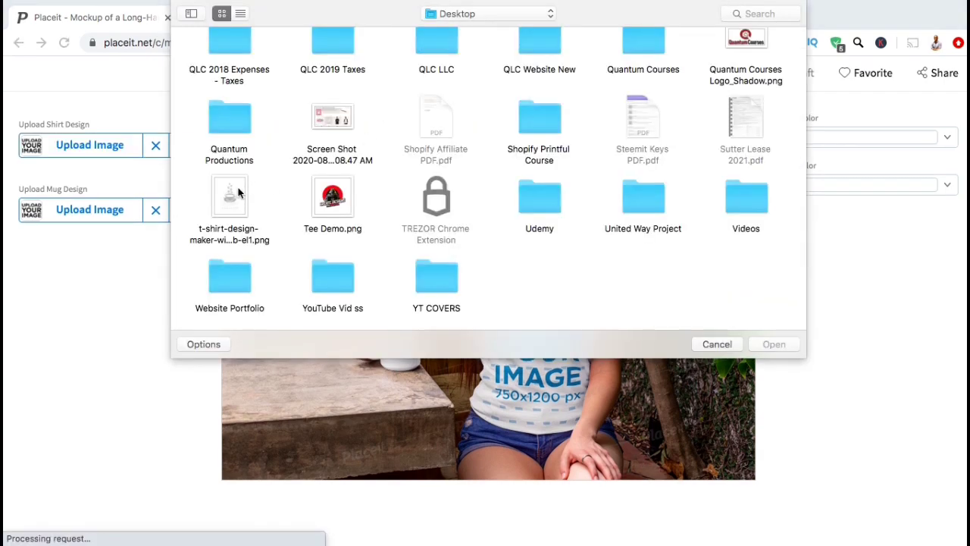
double_click(237, 194)
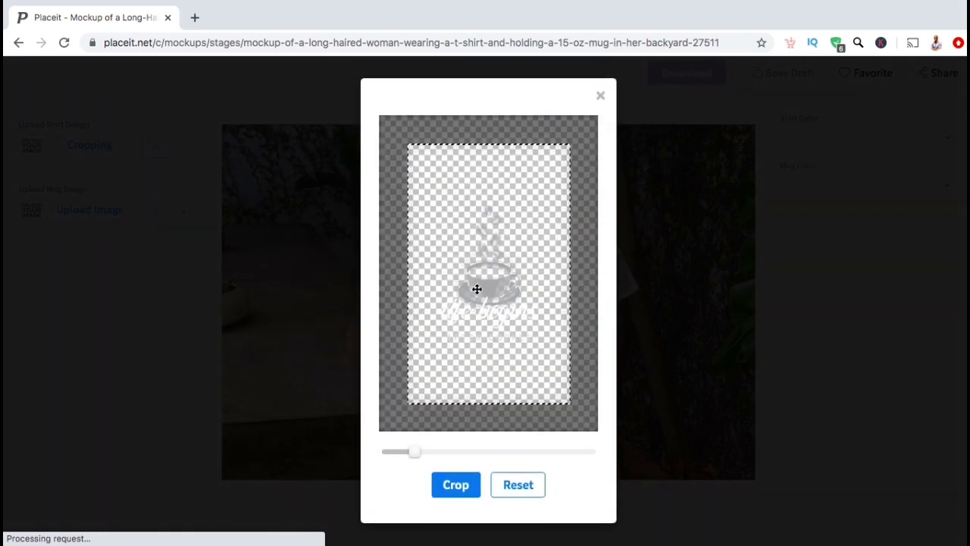
drag(488, 288, 487, 262)
click(415, 451)
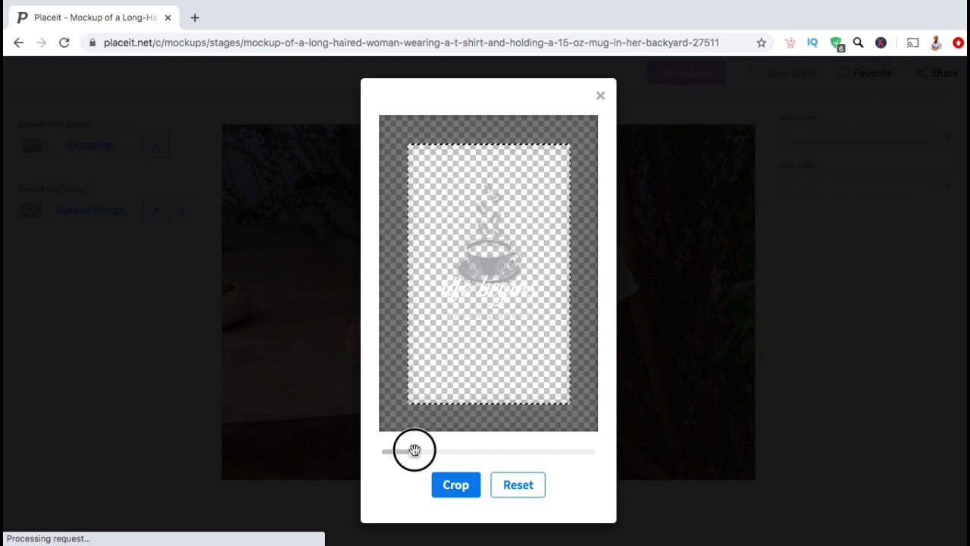
drag(415, 450, 438, 452)
click(444, 490)
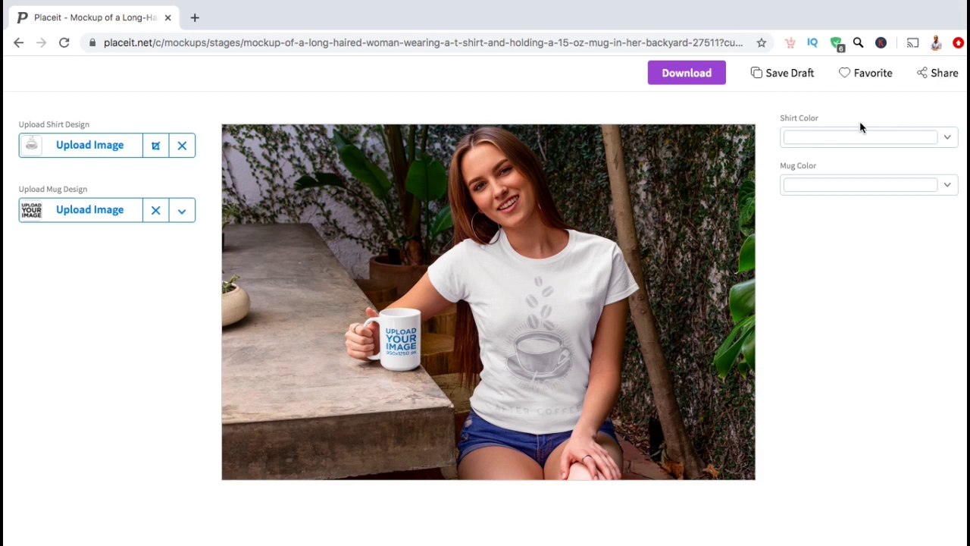
Change the shirt colour to dark gray (#565656) in the Shirt Color palette.
click(949, 137)
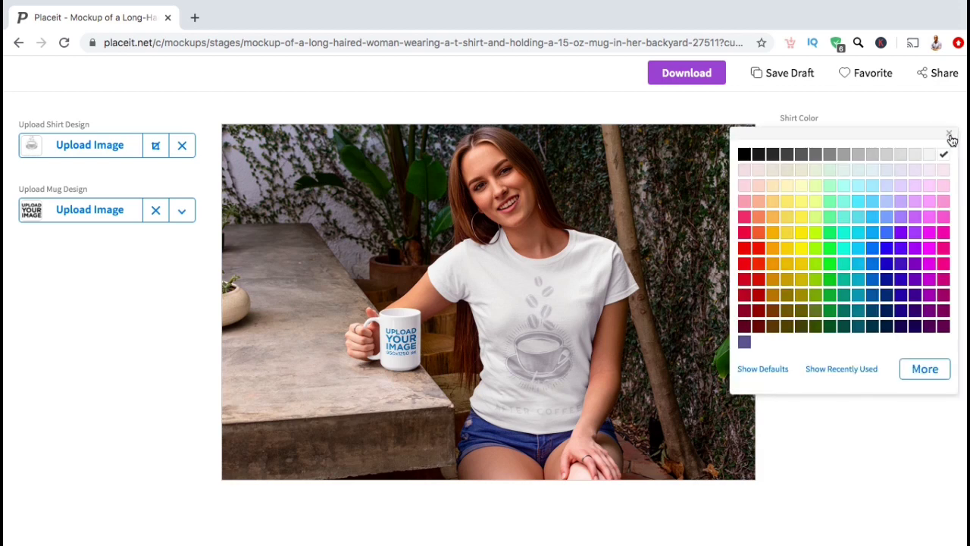
click(803, 157)
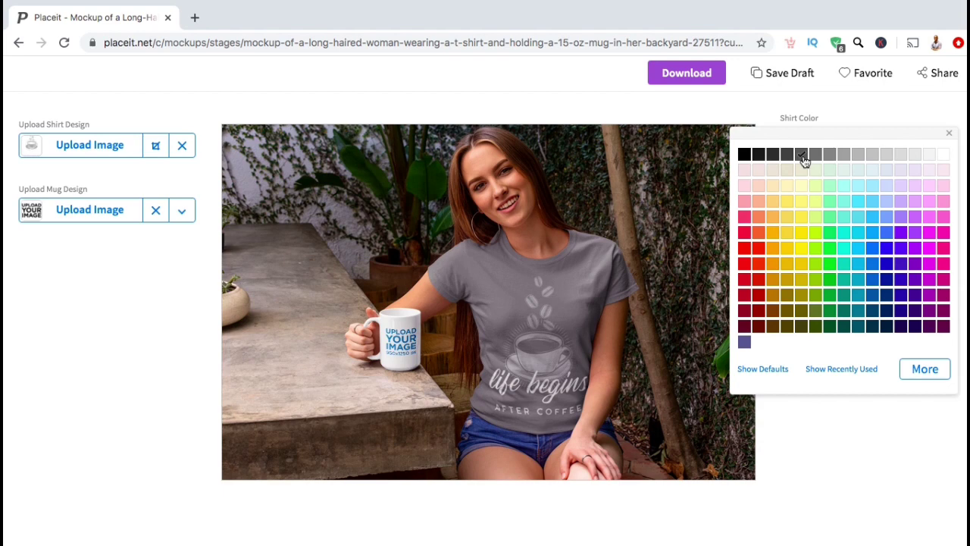
click(758, 115)
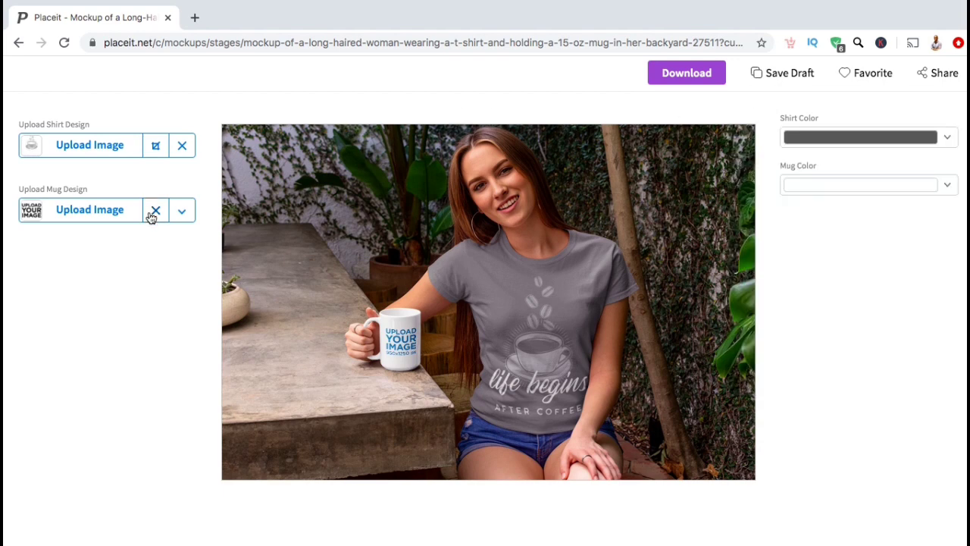
click(106, 218)
Crop the coffee design onto the mug and make the mug magenta.
key(Return)
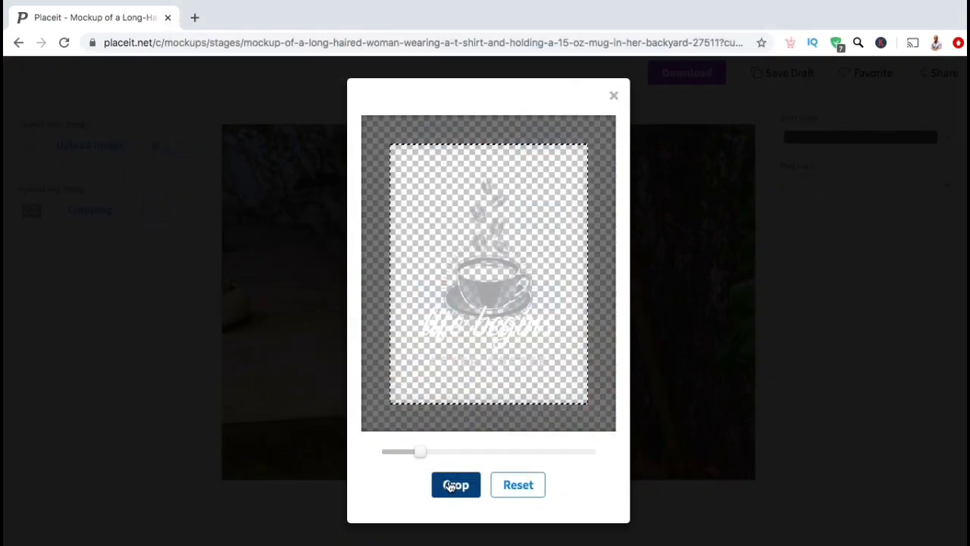
click(455, 485)
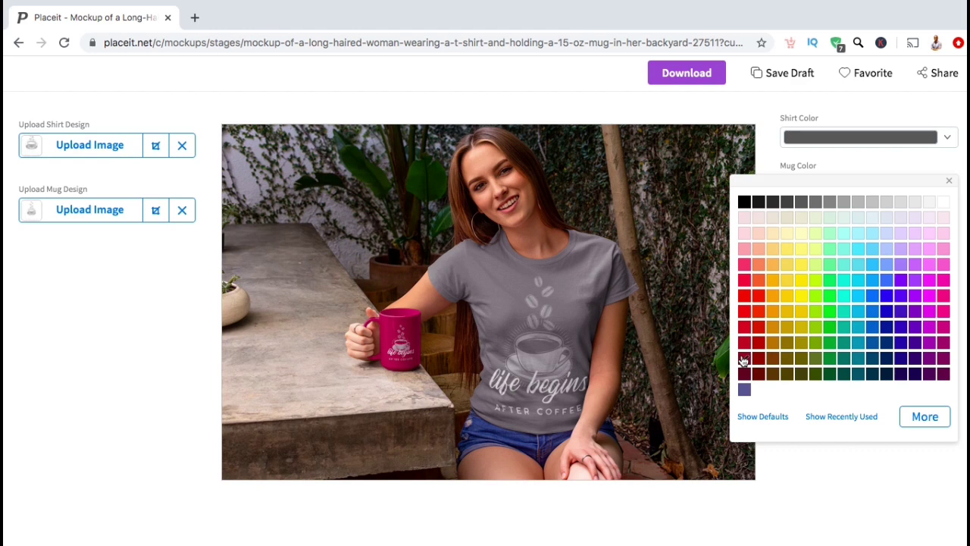
click(165, 391)
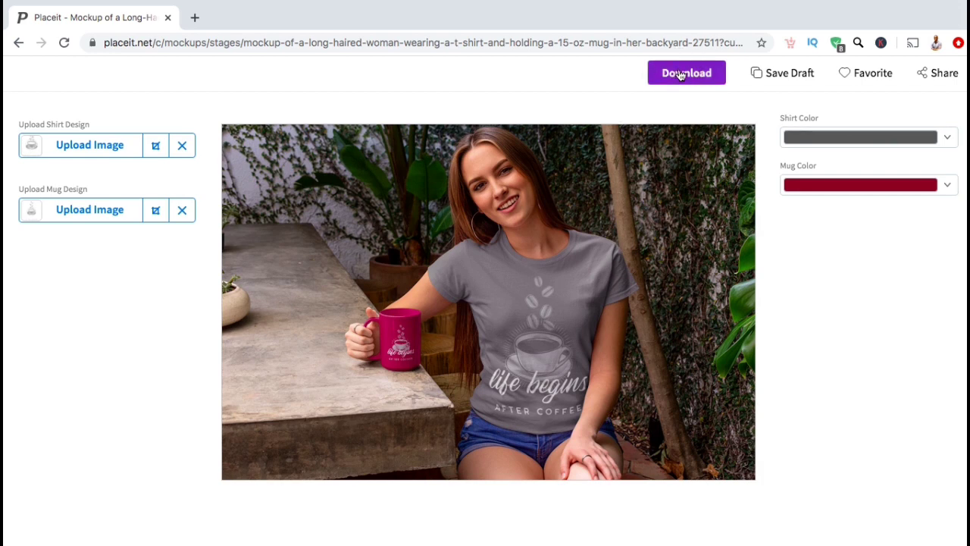
Download the finished gray-shirt, magenta-mug mockup as a PNG and open the saved file.
click(681, 75)
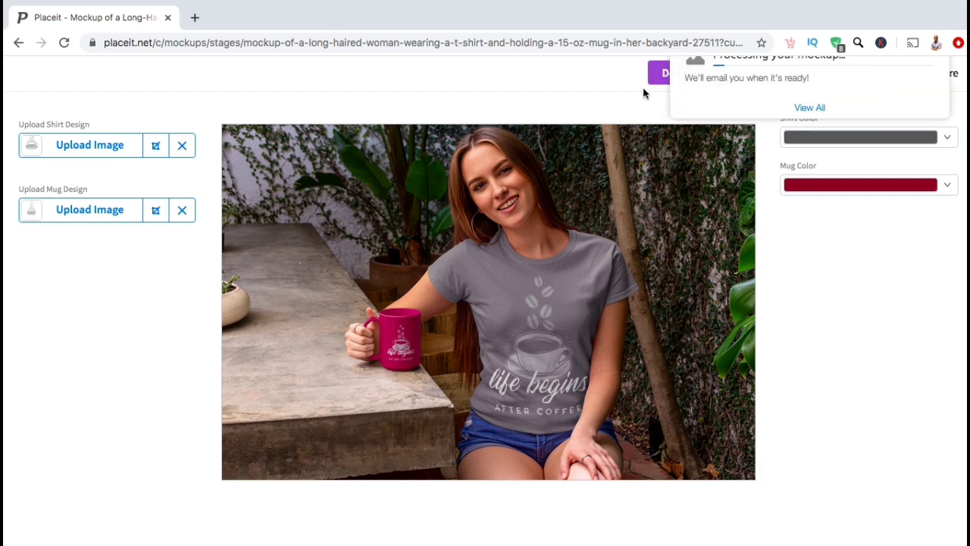
scroll(643, 91, up, 1)
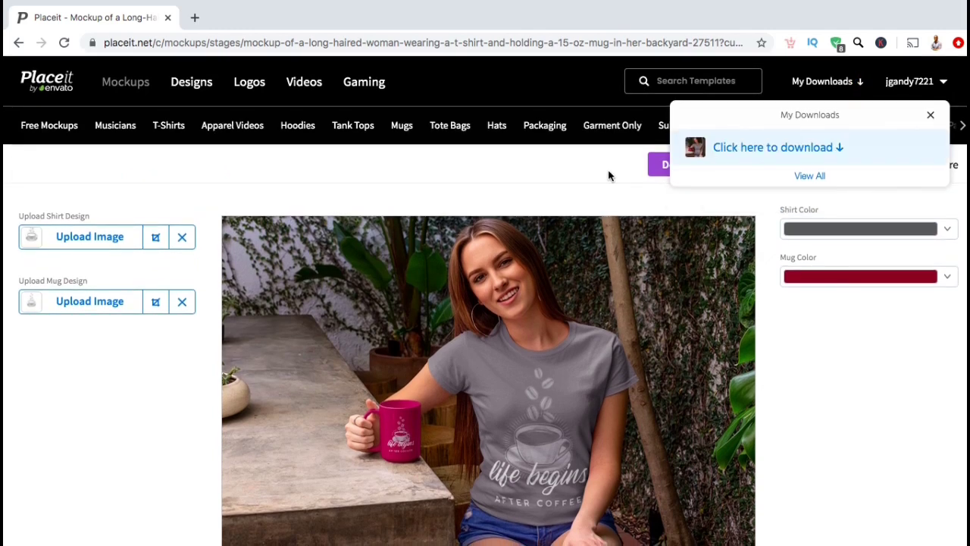
click(756, 151)
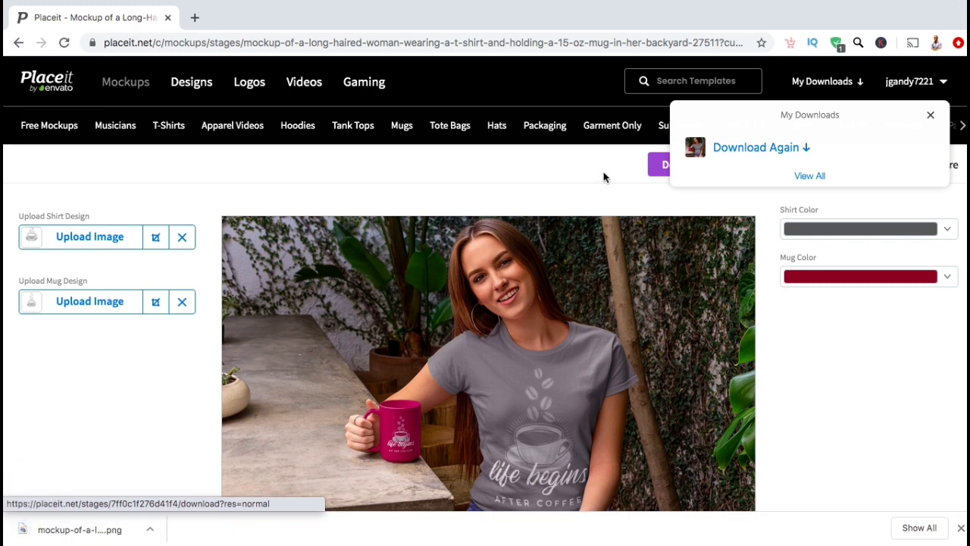
click(149, 531)
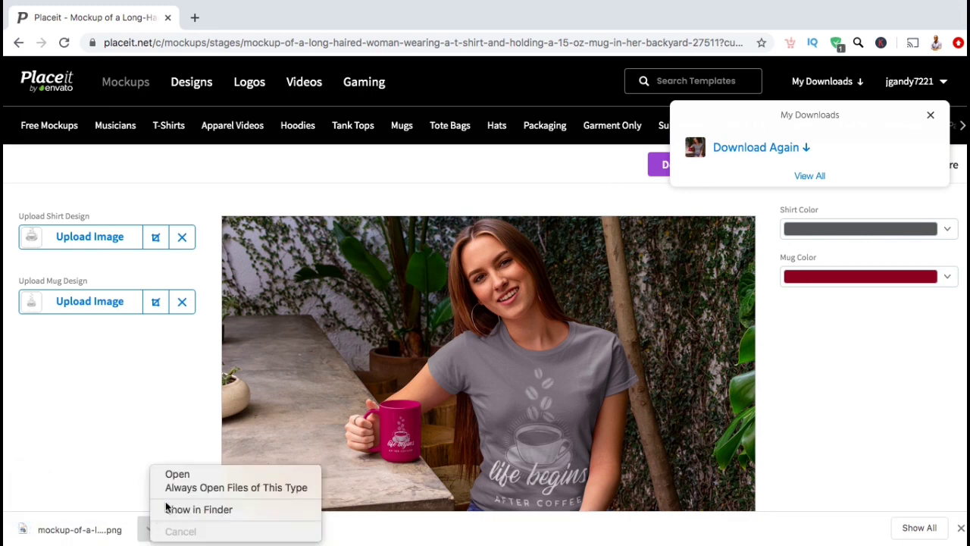
click(180, 476)
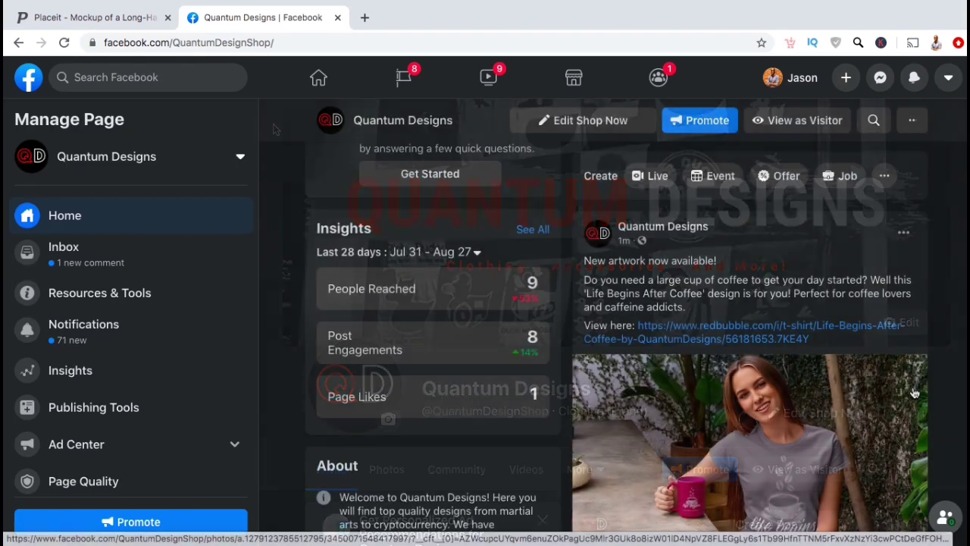
View the post's mockup photo, then follow its link to the Redbubble 'Life Begins After Coffee Classic T-Shirt' listing.
click(914, 398)
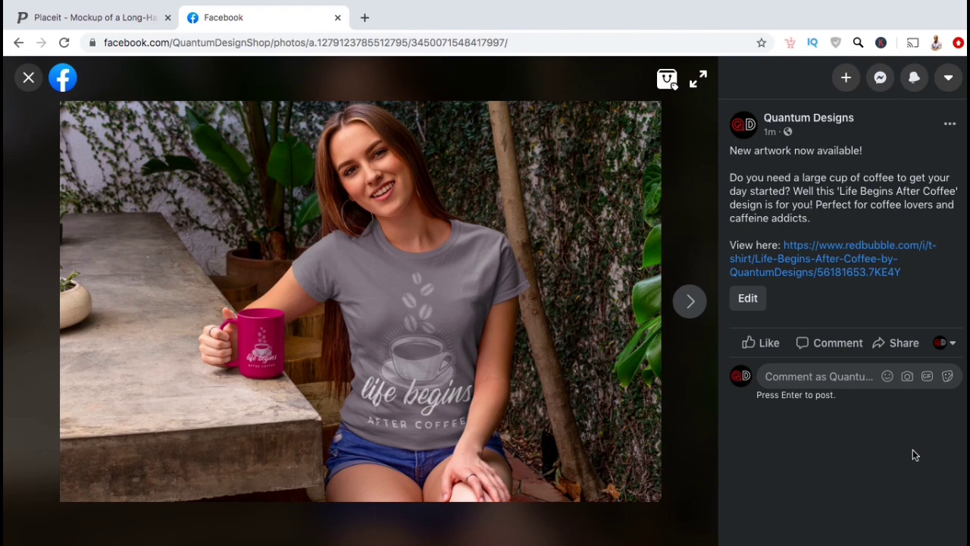
click(858, 267)
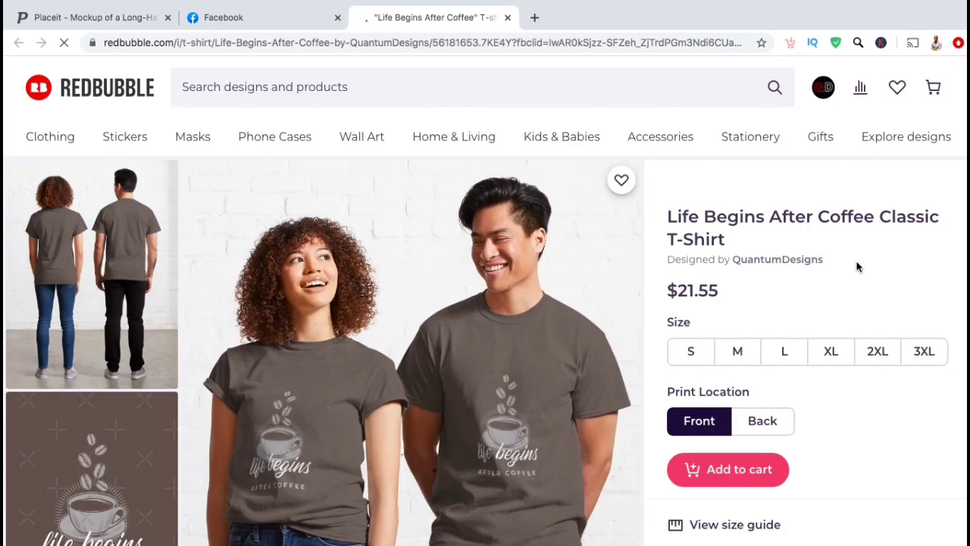